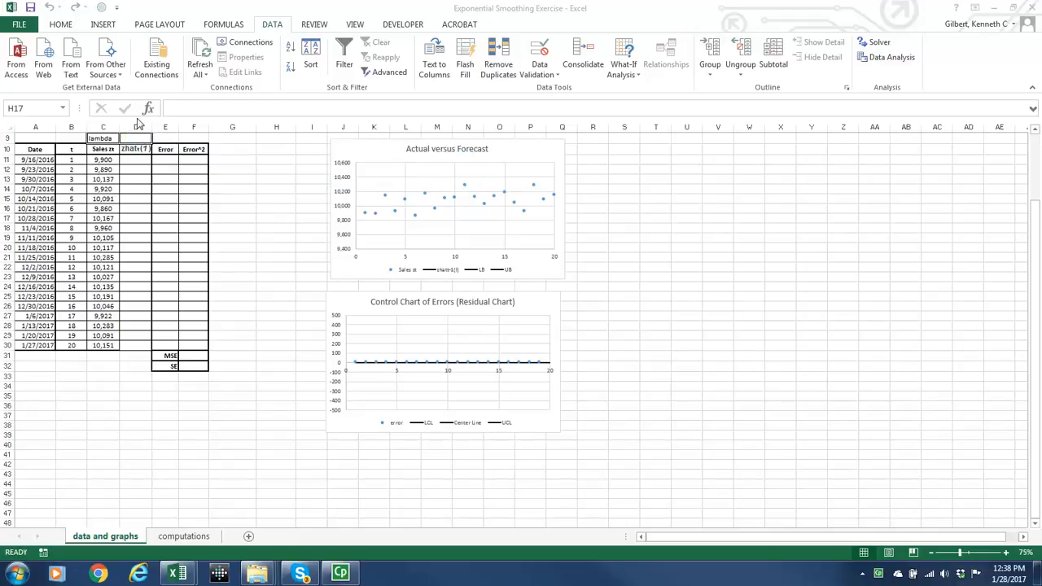
# Set lambda in D9 to 0.50 and start the zhat forecast in D11 with the first sales value, =C11
pyautogui.click(139, 143)
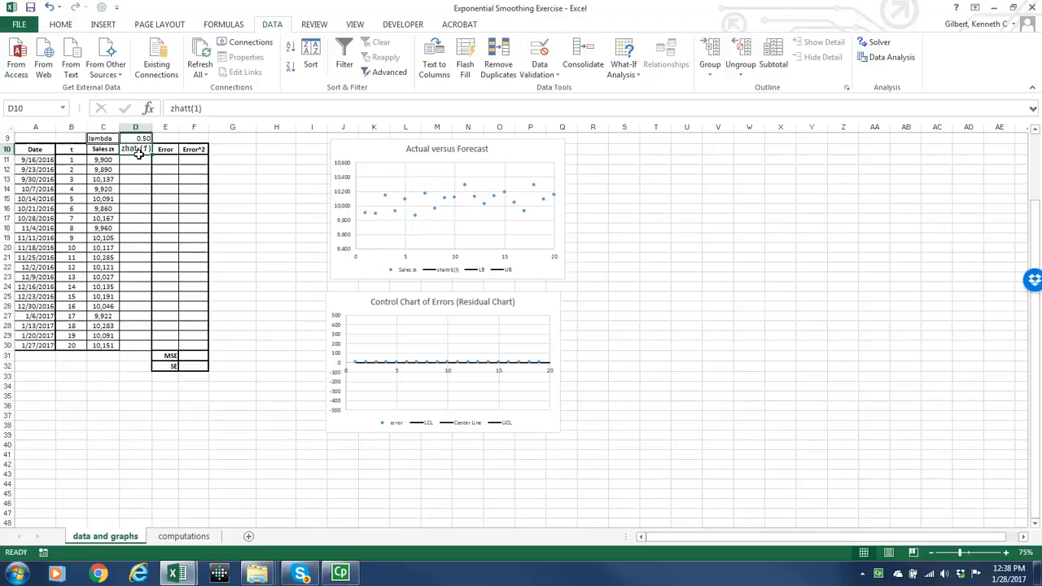
pyautogui.click(139, 159)
pyautogui.write('=')
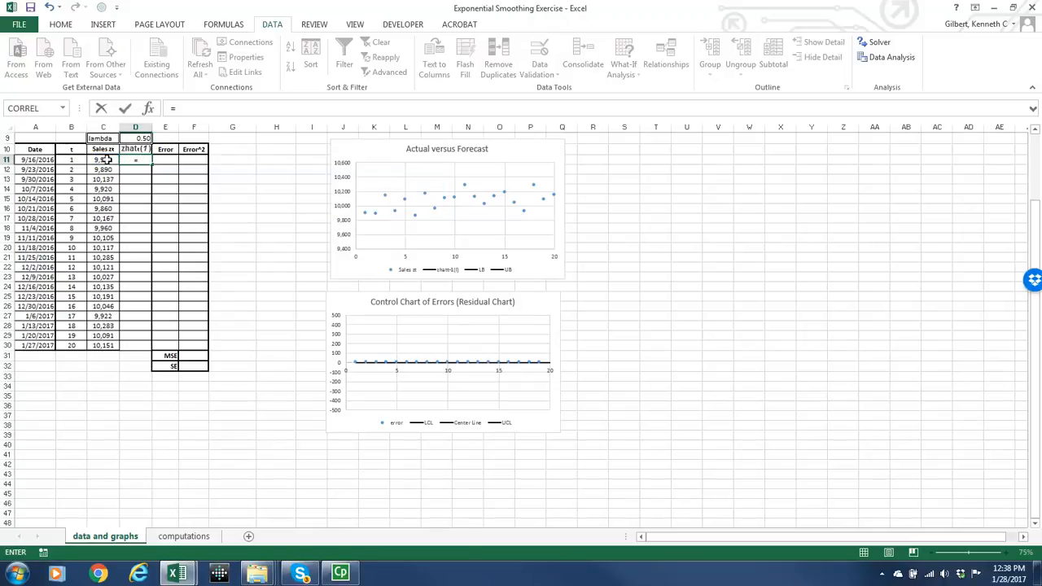
pyautogui.click(105, 160)
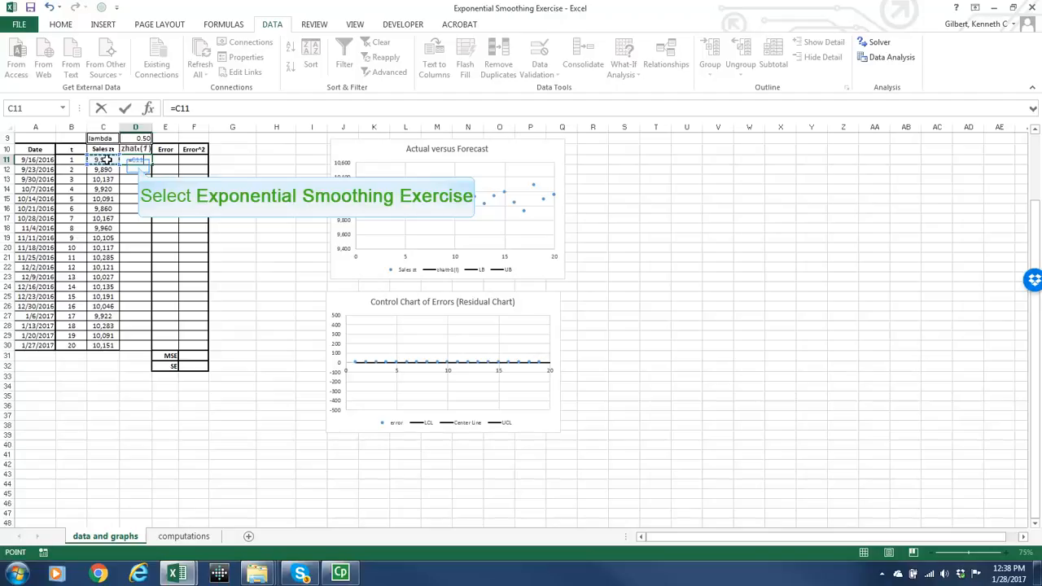
pyautogui.press('Return')
# Enter the exponential smoothing formula =D9*C12+(1-D9)*D11 in cell D12
pyautogui.write('=')
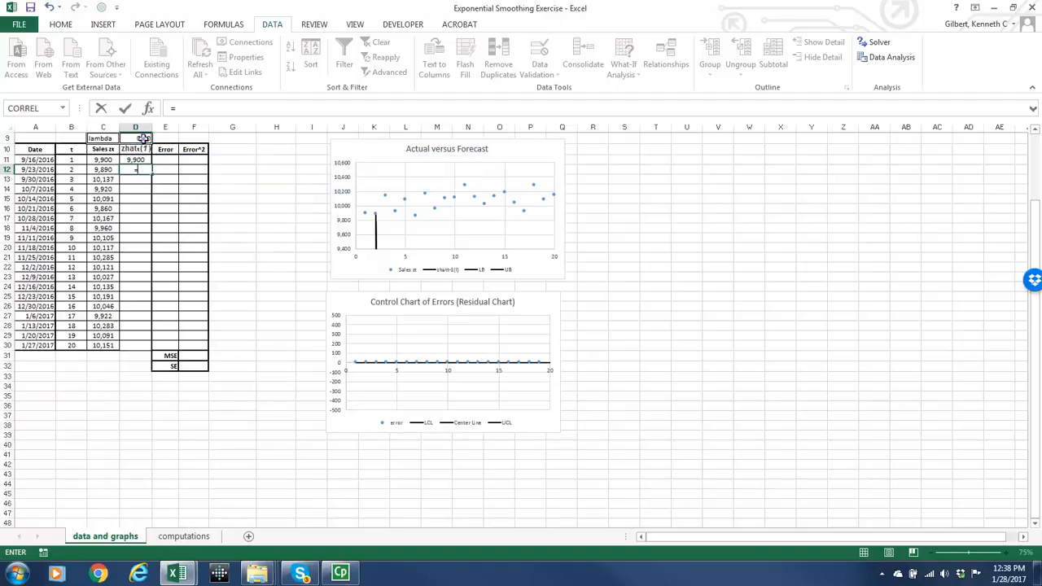
pyautogui.click(142, 139)
pyautogui.write('*')
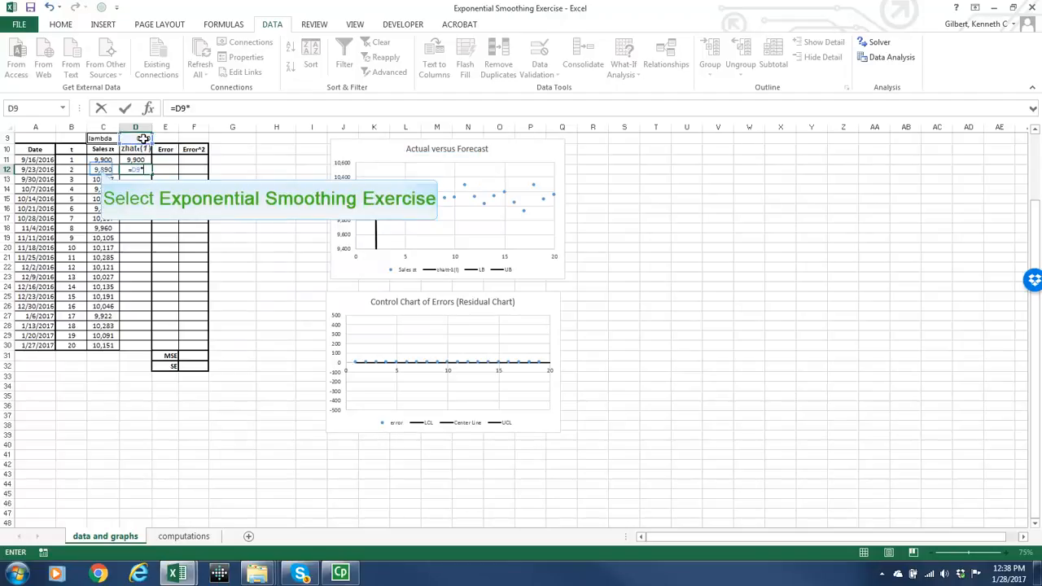
pyautogui.click(101, 169)
pyautogui.write('+(1-')
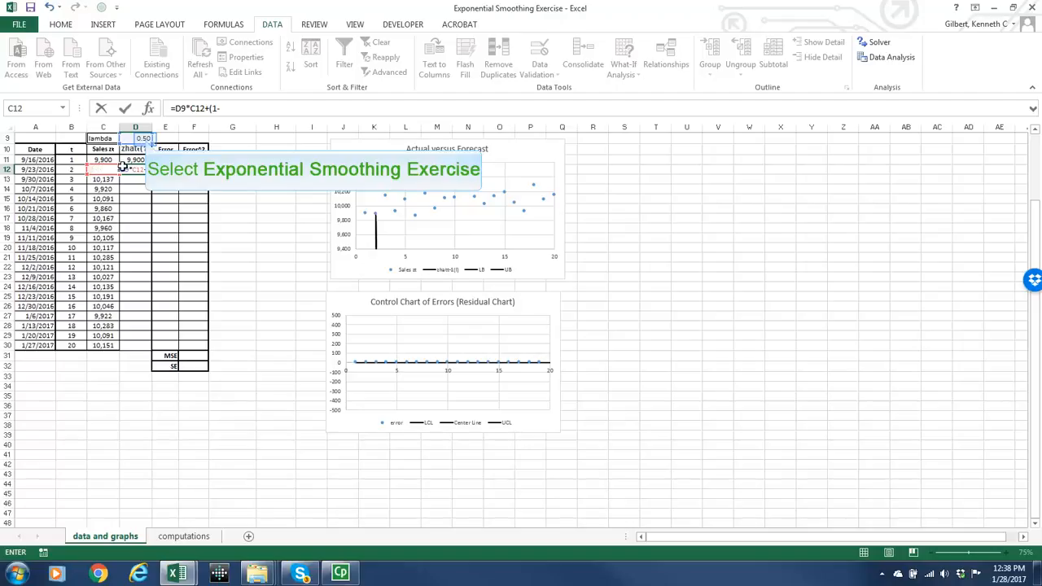
pyautogui.click(144, 139)
pyautogui.write(')*')
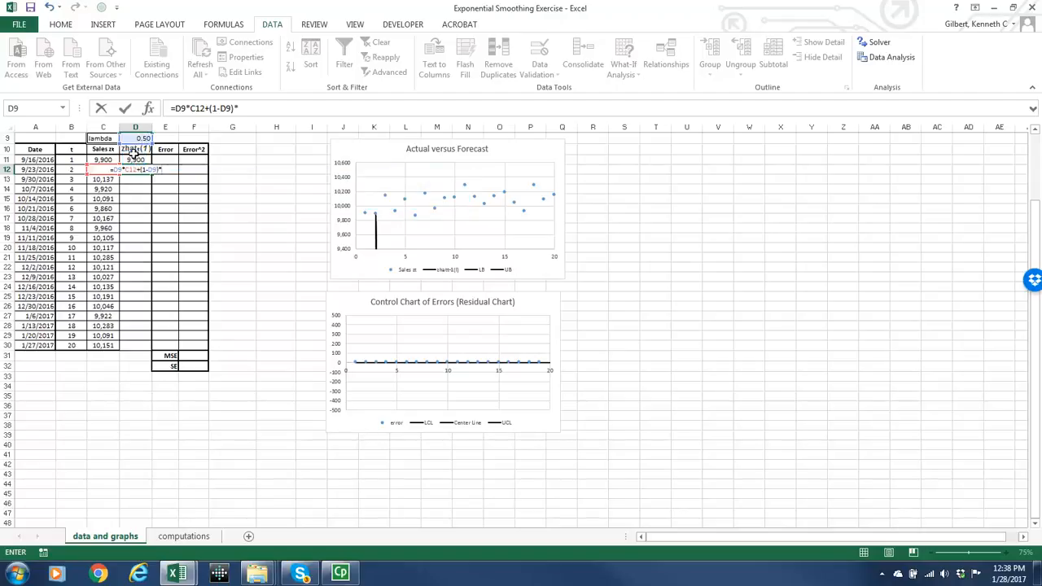
pyautogui.click(134, 160)
pyautogui.press('Return')
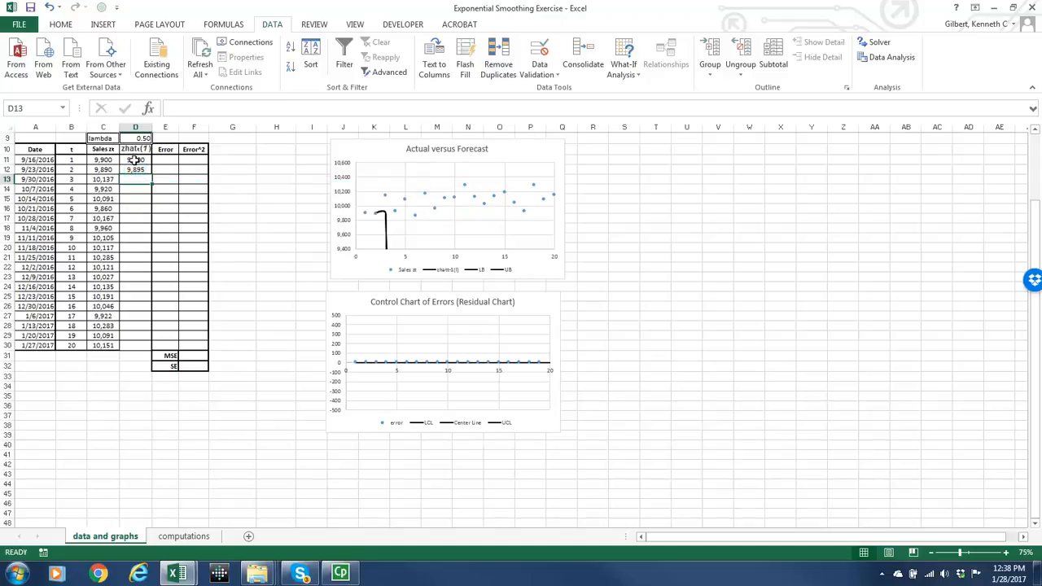
# Fix the row of both lambda references in D12 so the formula reads =D$9*C12+(1-D$9)*D11
pyautogui.click(135, 170)
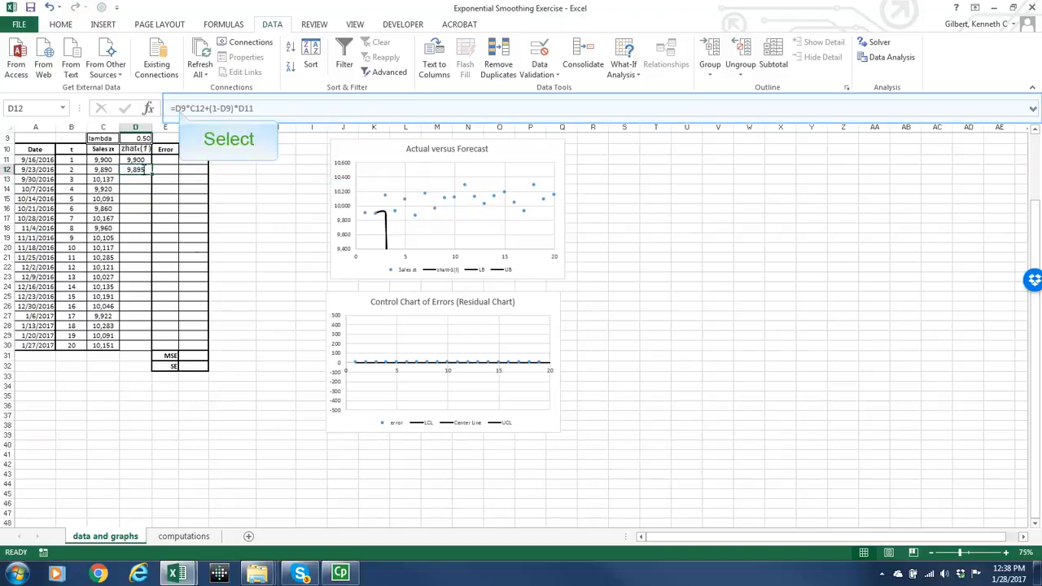
pyautogui.click(178, 108)
pyautogui.write('$')
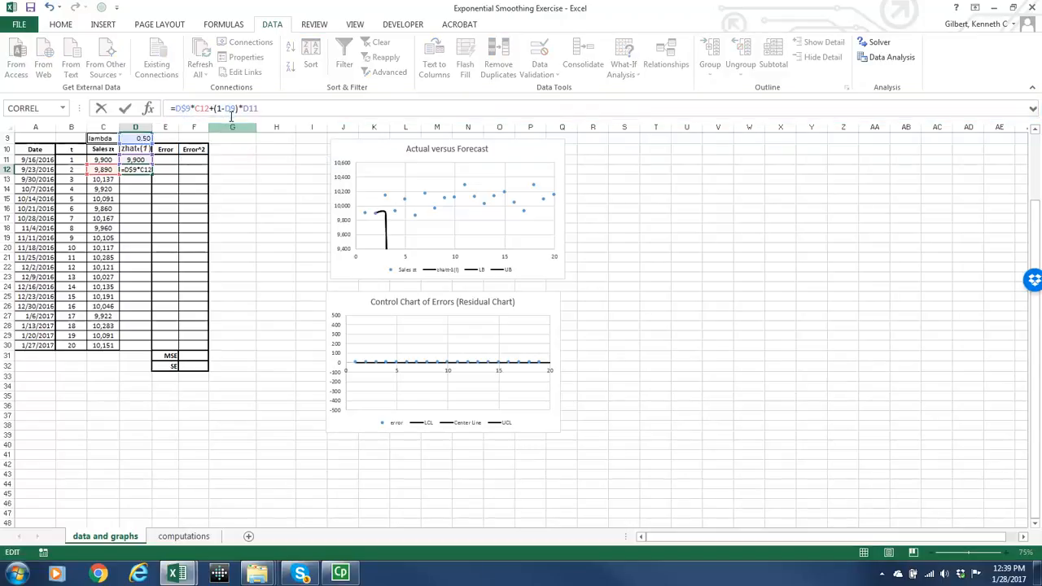
pyautogui.click(231, 108)
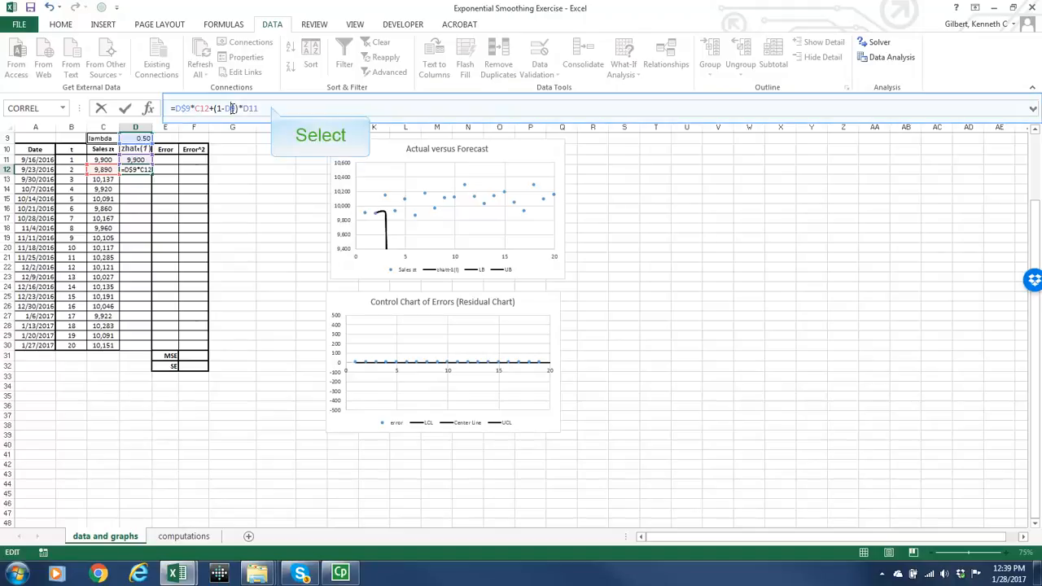
pyautogui.write('$')
pyautogui.click(271, 106)
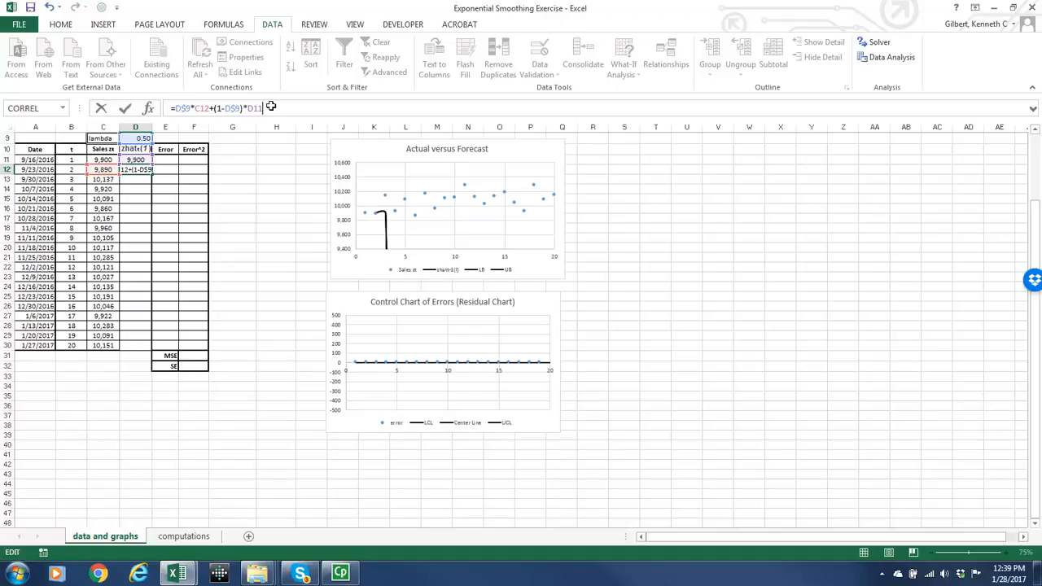
pyautogui.press('Return')
# Fill the smoothing formula from D12 down through D30
pyautogui.click(139, 168)
pyautogui.moveTo(140, 168); pyautogui.dragTo(140, 345)
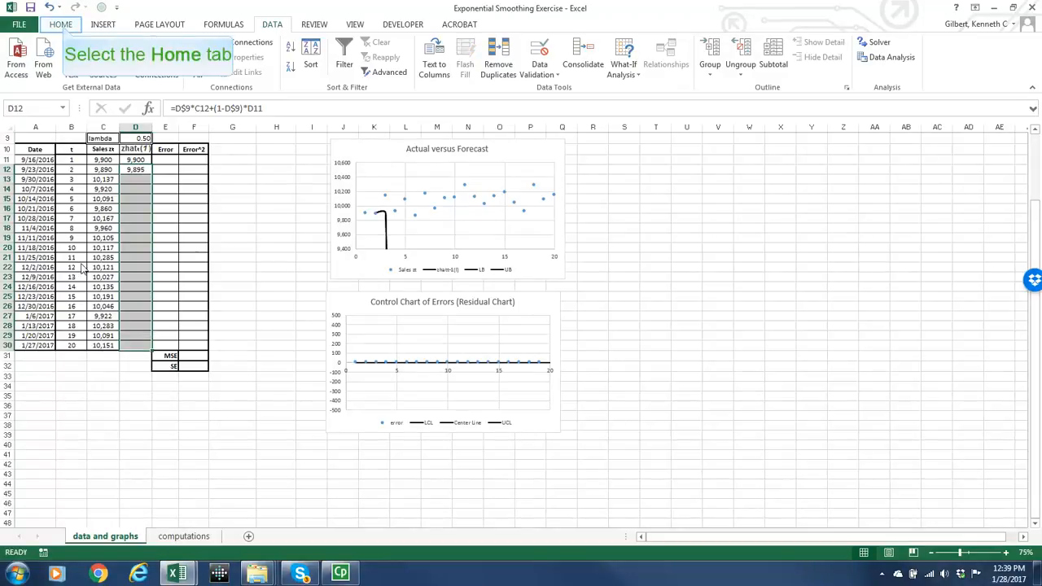
pyautogui.click(61, 25)
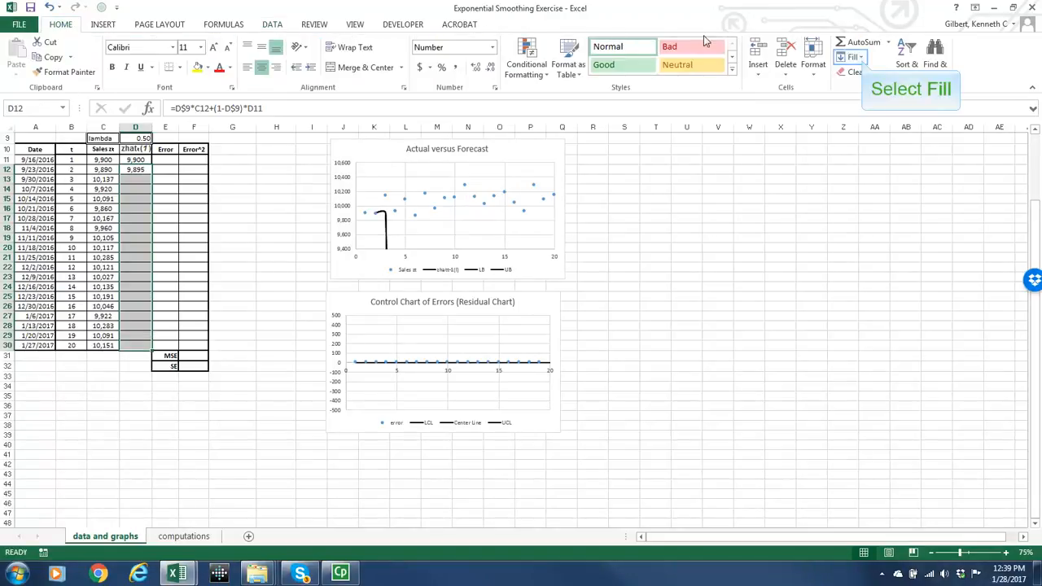
pyautogui.click(859, 58)
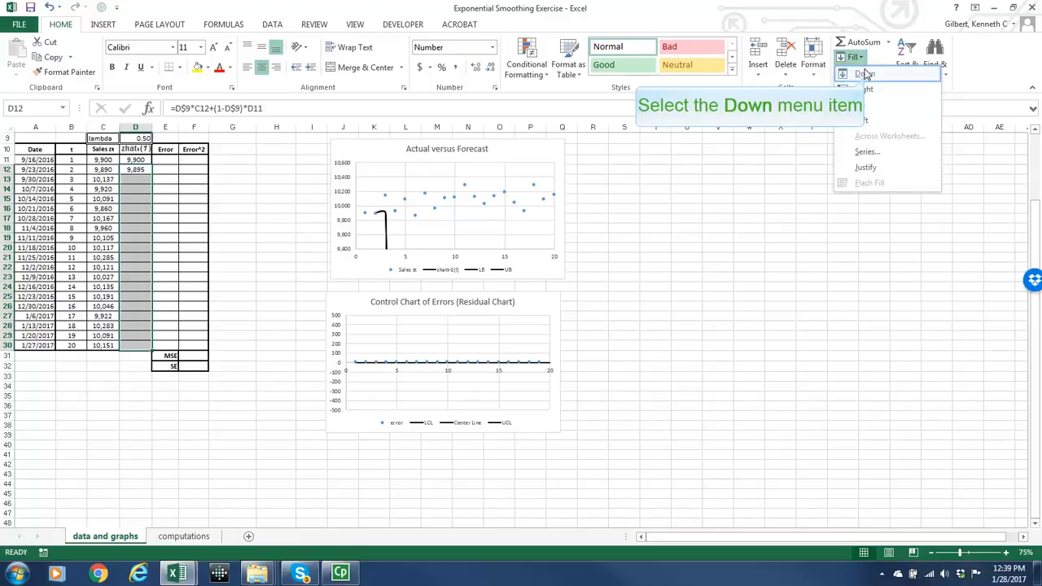
pyautogui.click(865, 74)
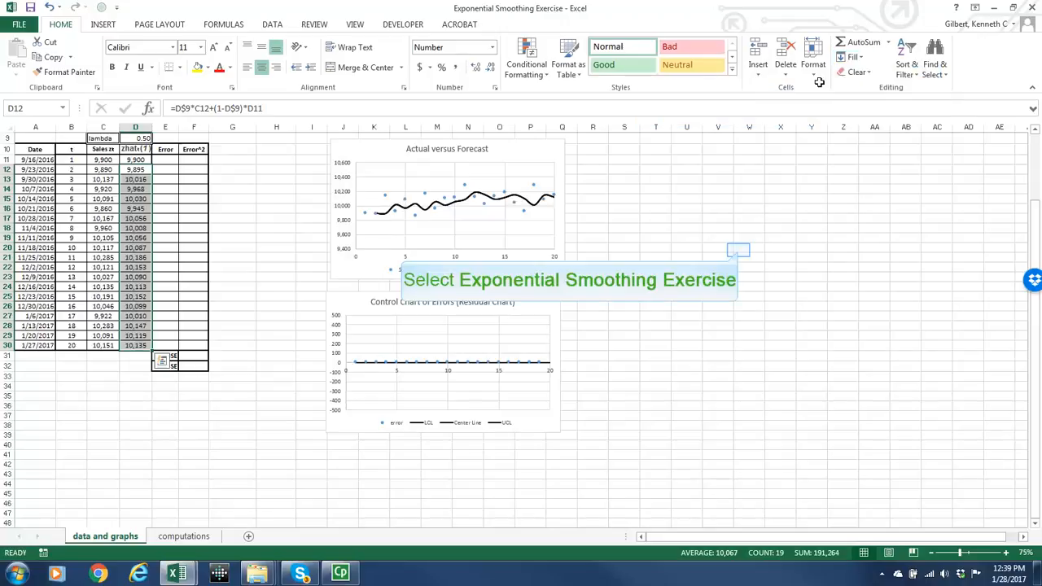
pyautogui.click(738, 250)
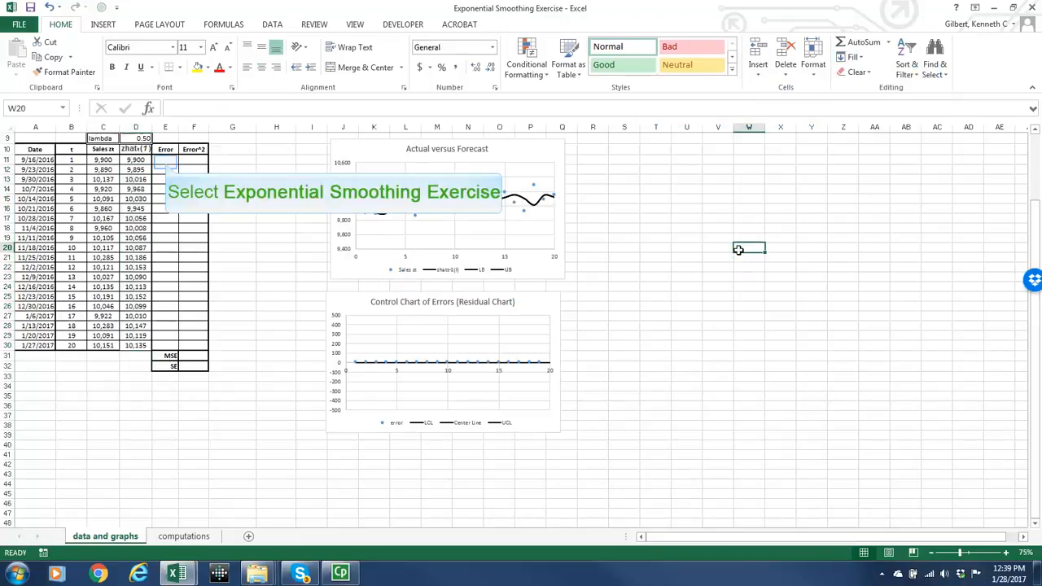
# Calculate the first forecast error in E11 with the formula =C12-D11
pyautogui.click(165, 162)
pyautogui.write('=')
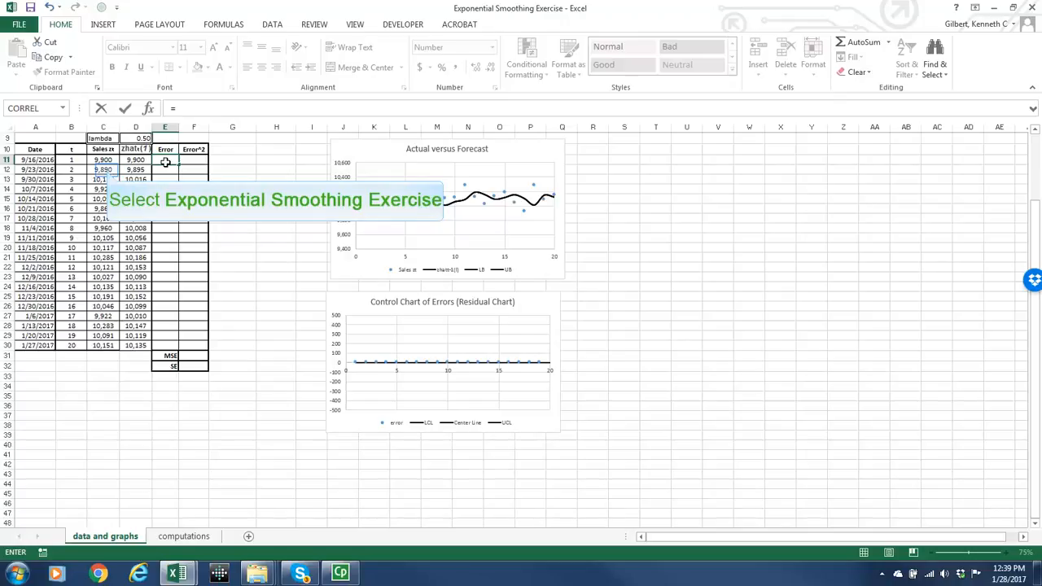
pyautogui.click(105, 169)
pyautogui.write('-')
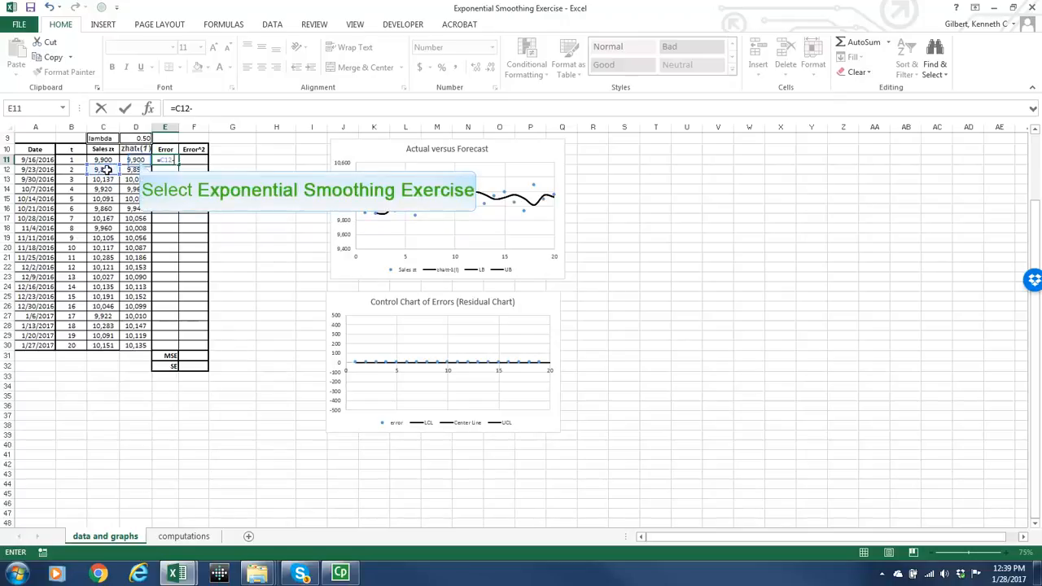
pyautogui.click(139, 161)
pyautogui.press('Return')
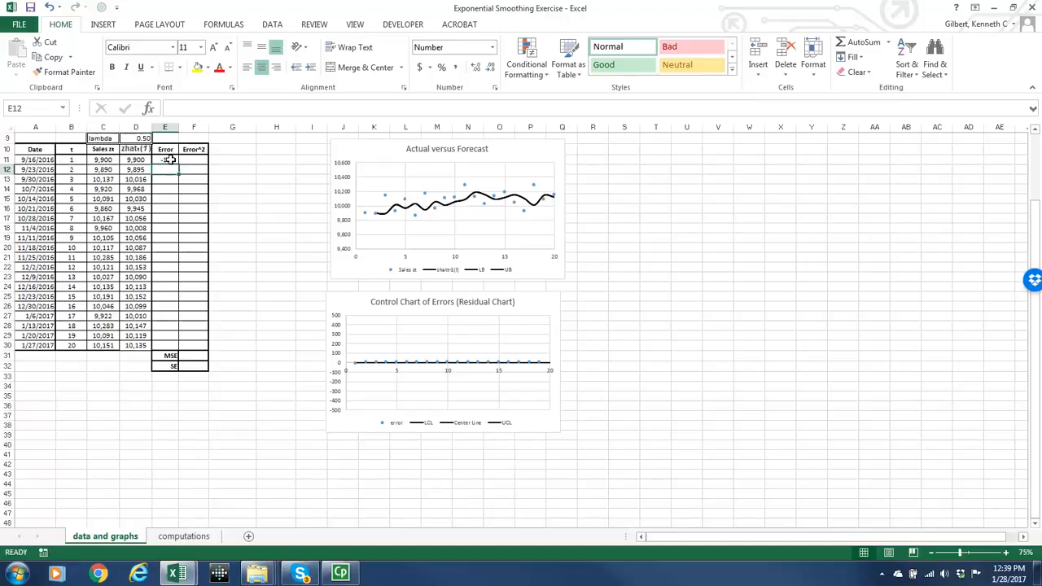
# Fill the error formula from E11 down through E29
pyautogui.click(167, 159)
pyautogui.moveTo(171, 162); pyautogui.dragTo(157, 332)
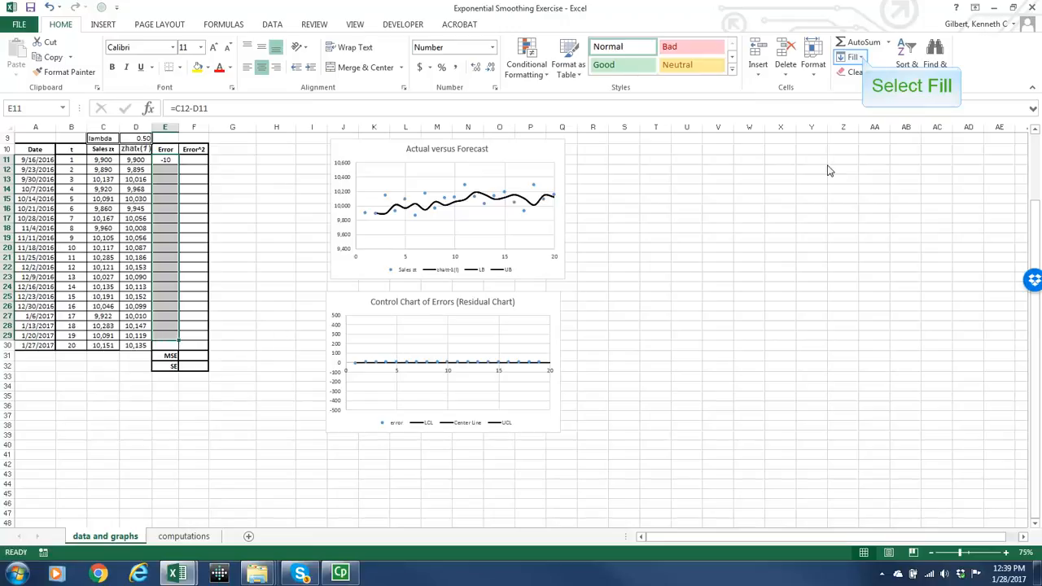
pyautogui.click(862, 58)
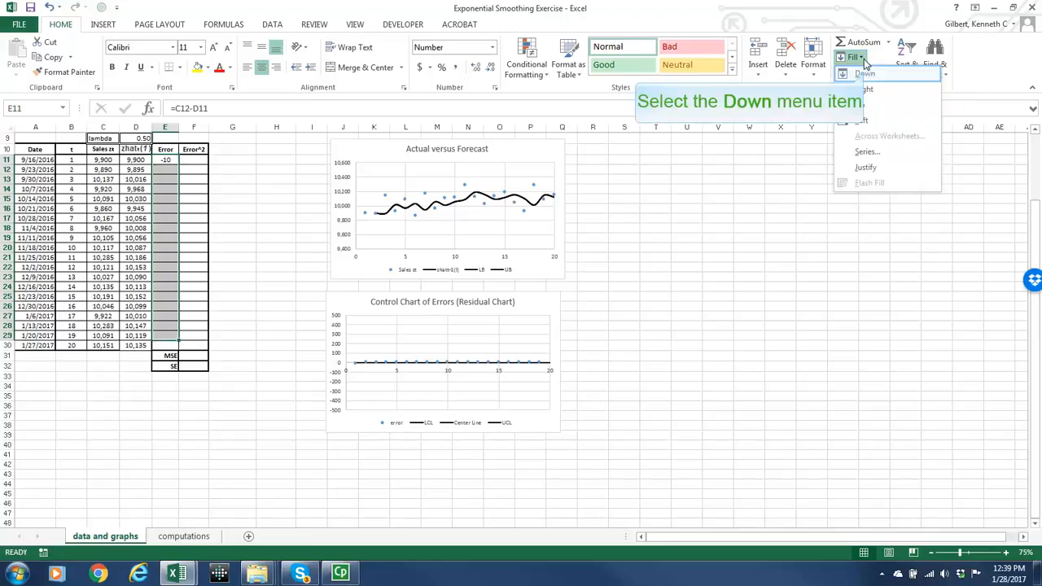
pyautogui.click(864, 72)
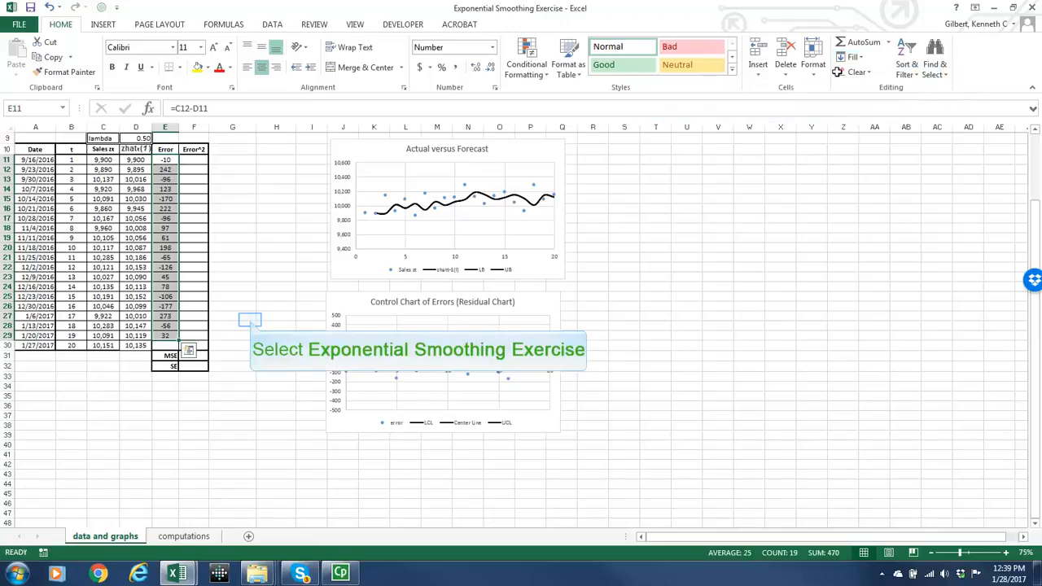
pyautogui.click(250, 319)
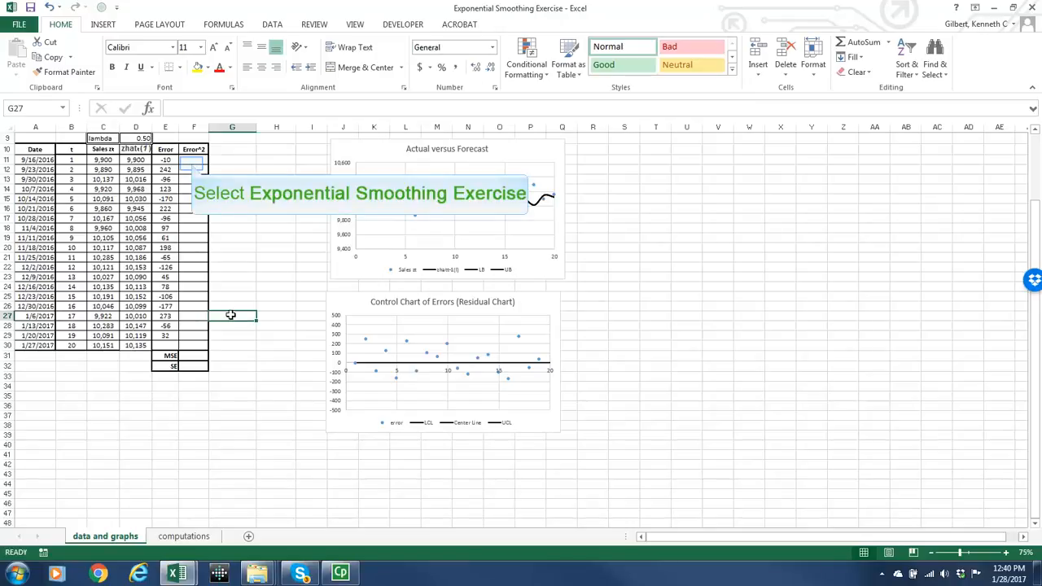
# Square the first error in cell F11 with the formula =E11^2
pyautogui.click(191, 162)
pyautogui.write('=')
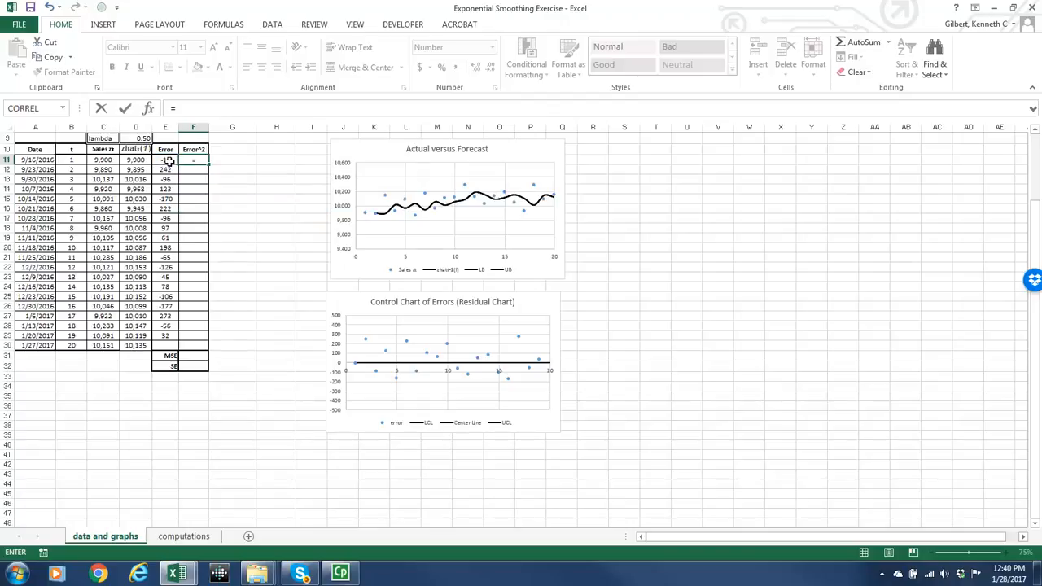
pyautogui.click(166, 161)
pyautogui.write('^2')
pyautogui.press('Return')
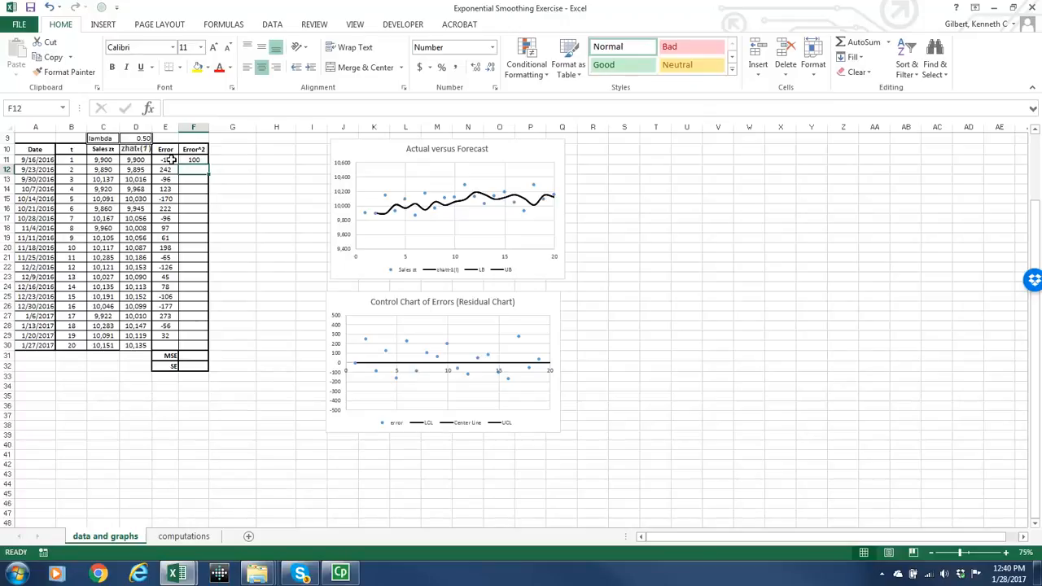
# Fill the squared error formula from F11 down through F29
pyautogui.moveTo(190, 160); pyautogui.dragTo(195, 336)
pyautogui.click(853, 57)
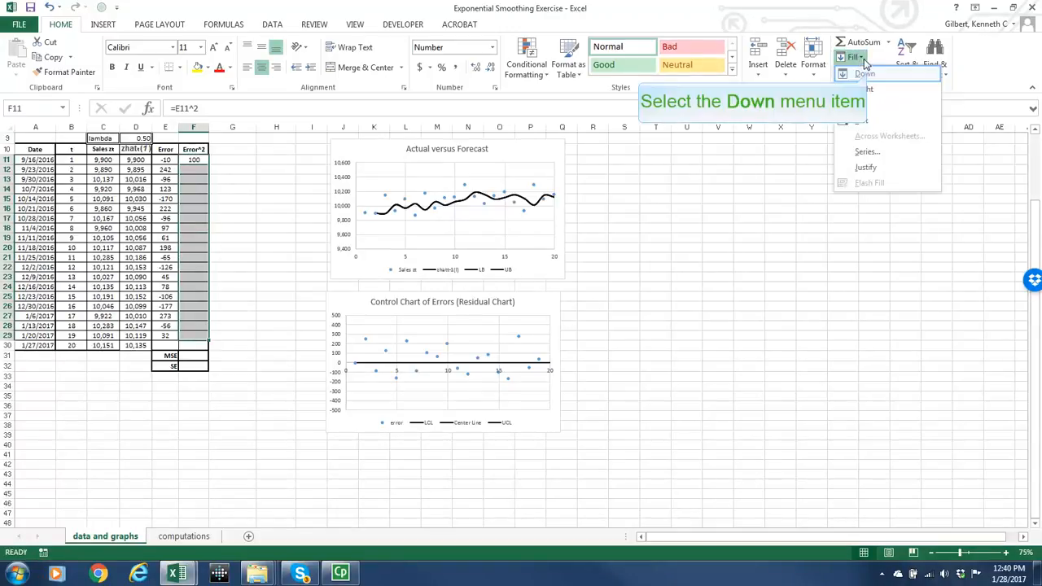
pyautogui.click(846, 74)
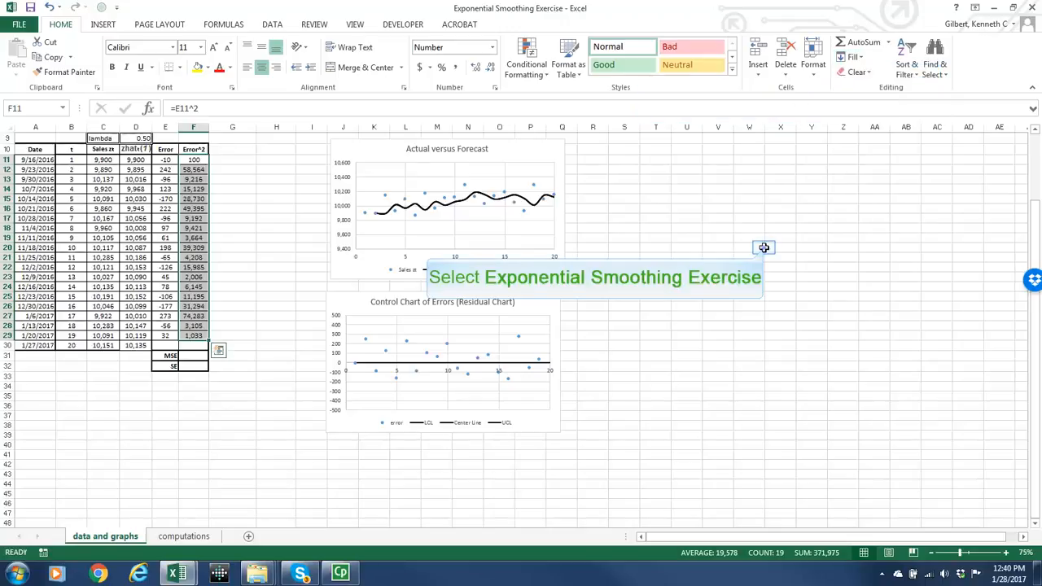
pyautogui.click(763, 247)
# Compute the MSE in F31 as the average of the squared errors F11:F29, and the SE in F32
pyautogui.click(198, 355)
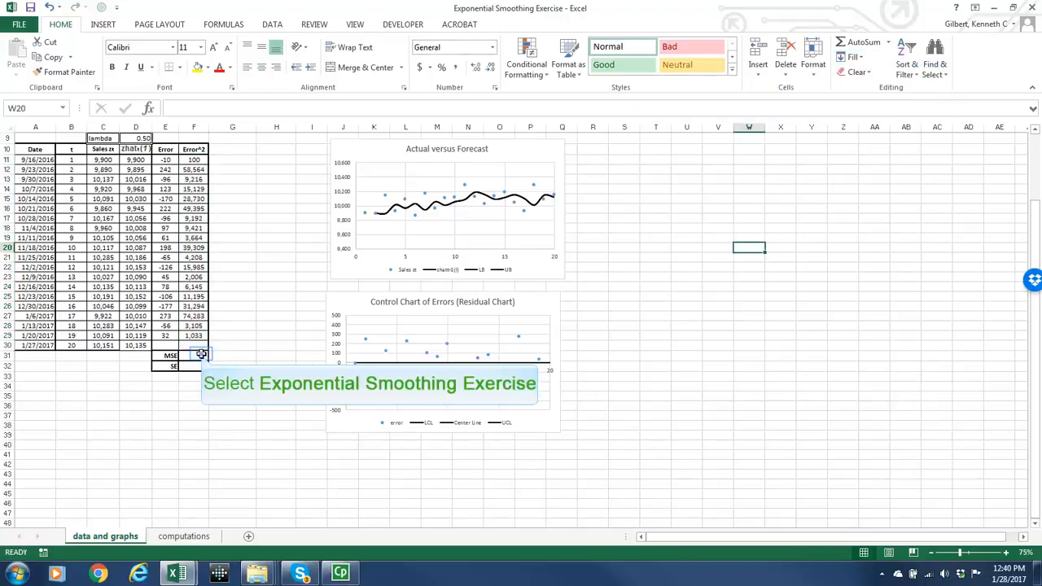
pyautogui.write('=average(')
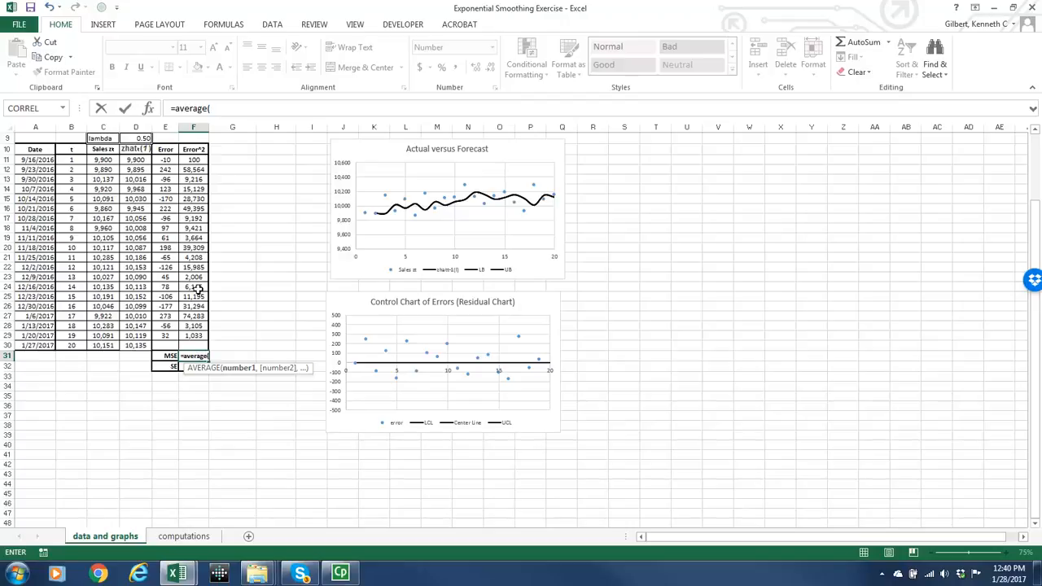
pyautogui.moveTo(197, 160); pyautogui.dragTo(204, 334)
pyautogui.press('Return')
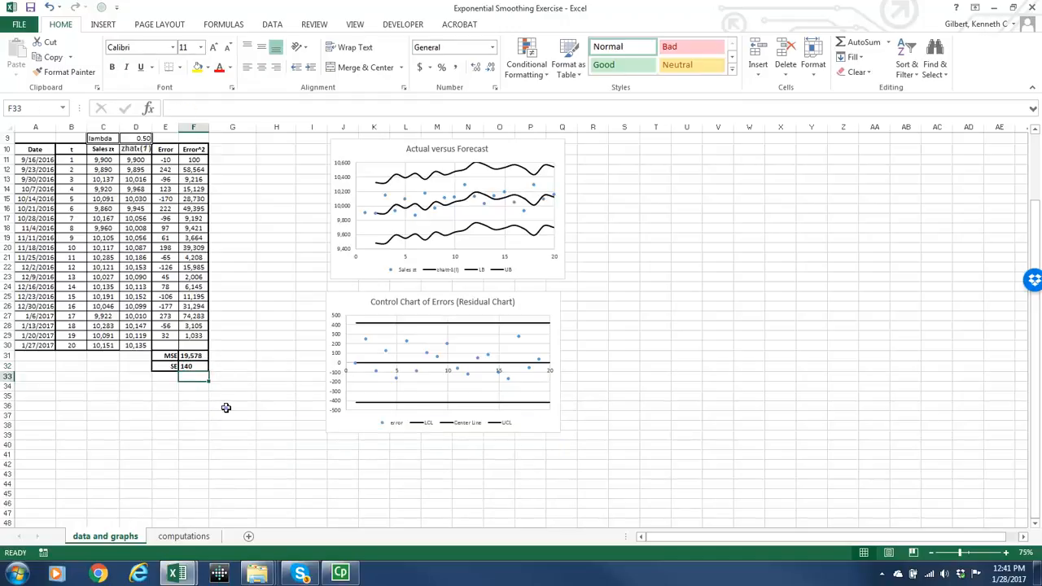
pyautogui.click(228, 411)
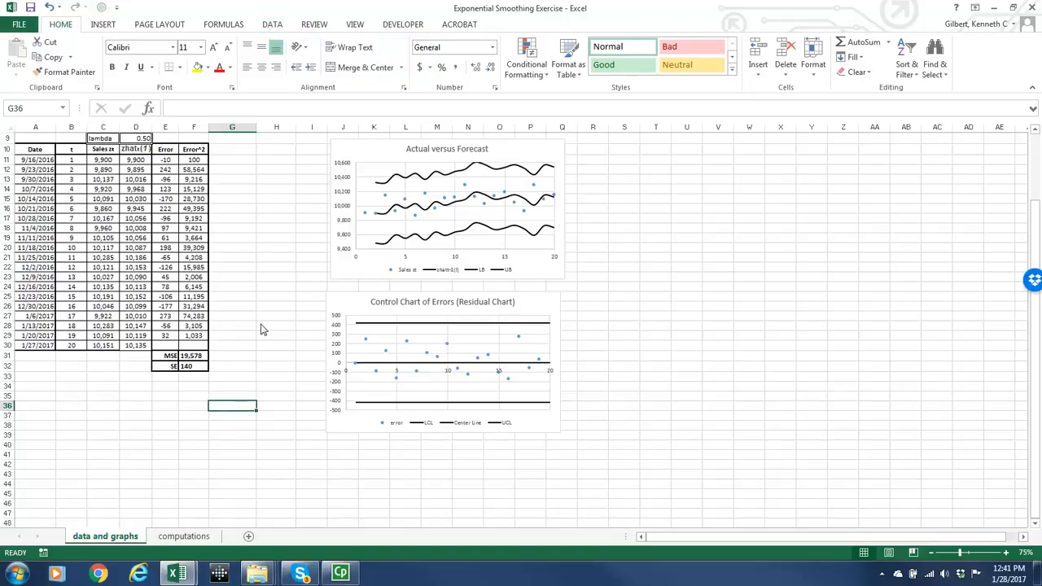
# Set up Solver to minimise the SE in cell F32 by changing the lambda value in cell D9
pyautogui.click(273, 24)
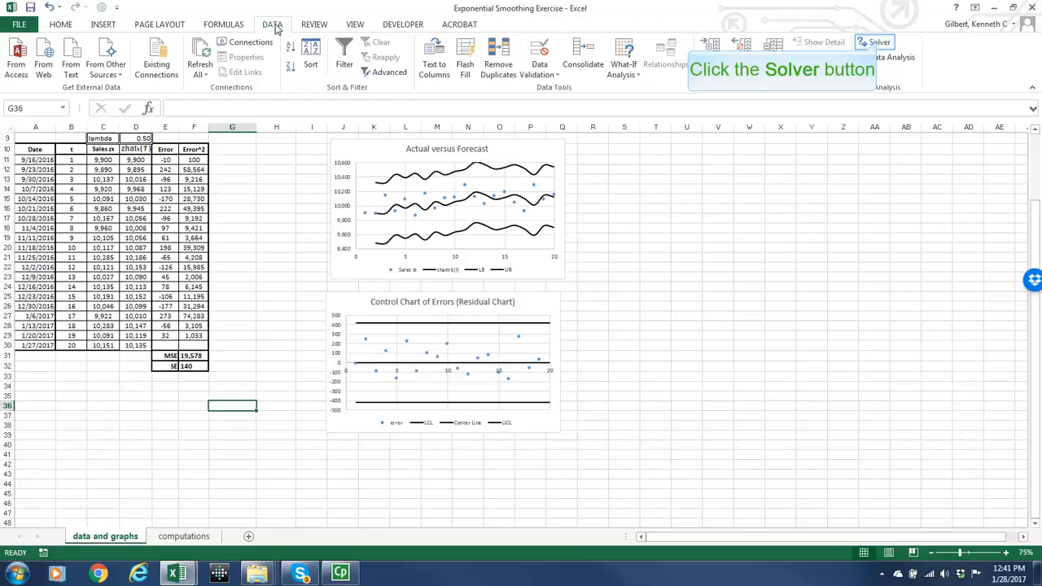
pyautogui.click(877, 44)
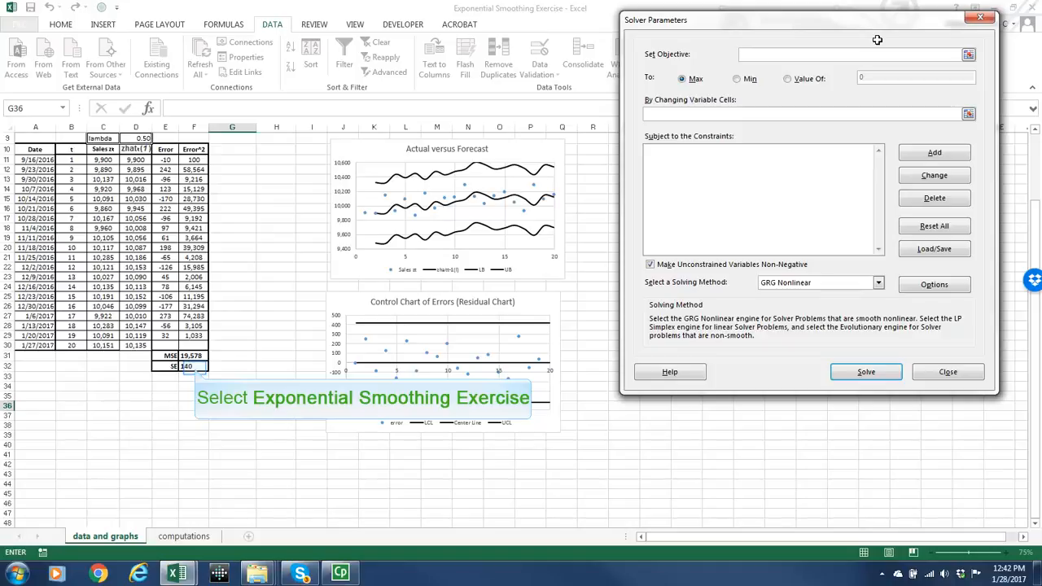
pyautogui.click(193, 368)
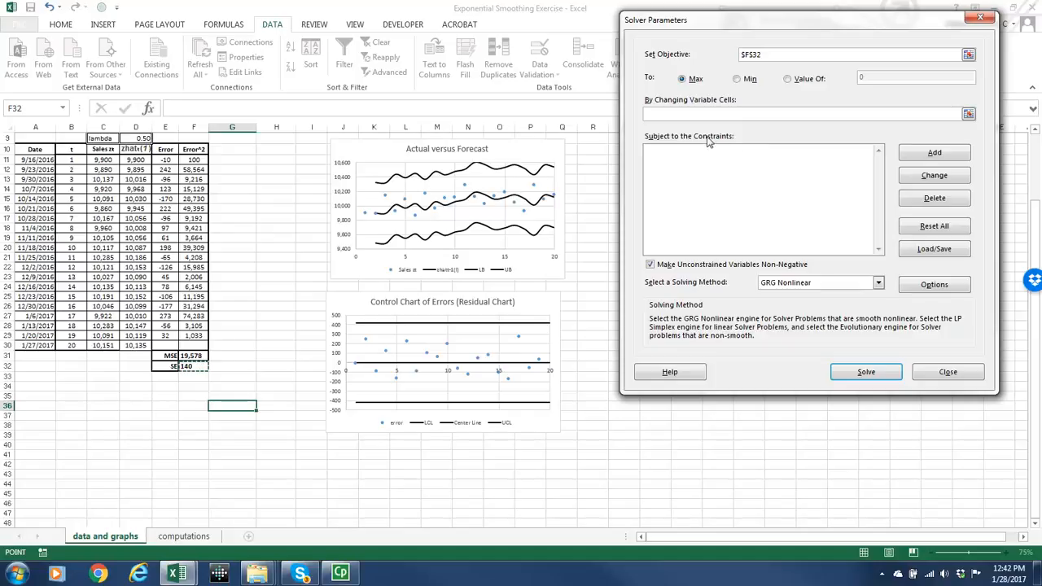
pyautogui.click(737, 79)
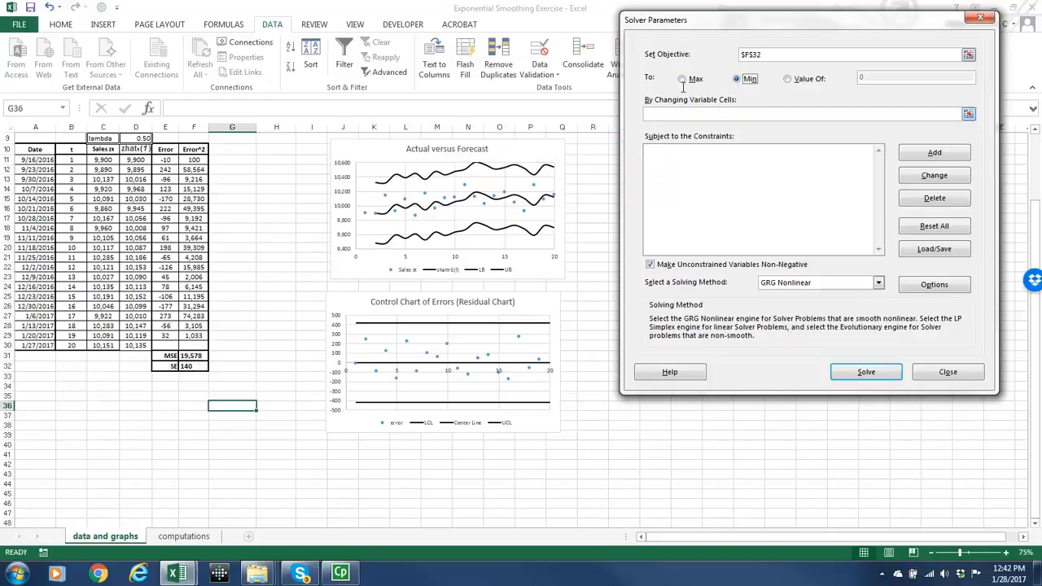
pyautogui.click(658, 115)
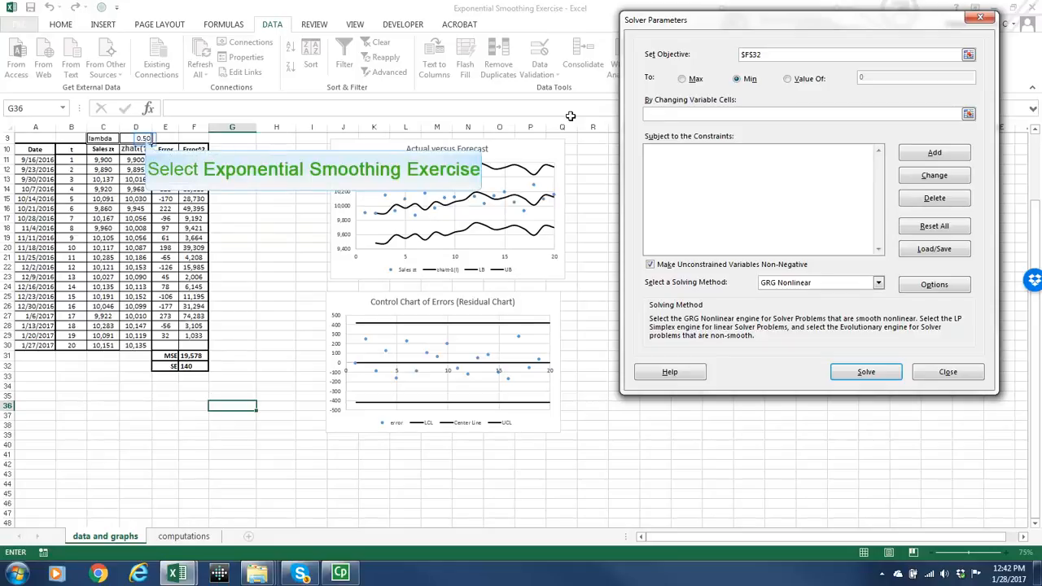
pyautogui.click(143, 139)
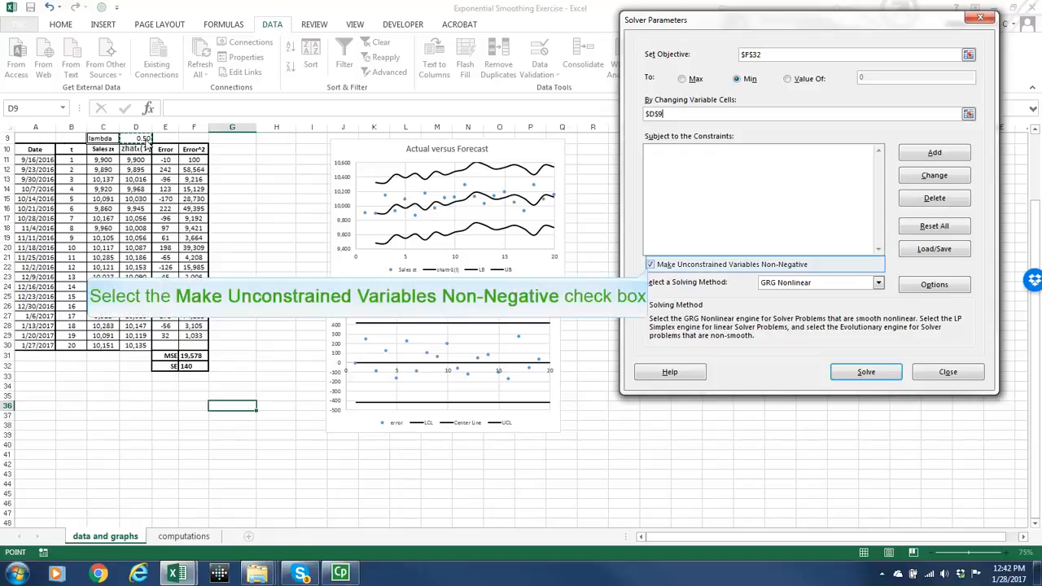
# Turn off the non-negative restriction on unconstrained variables, then run Solver with GRG Nonlinear and keep its solution
pyautogui.click(649, 265)
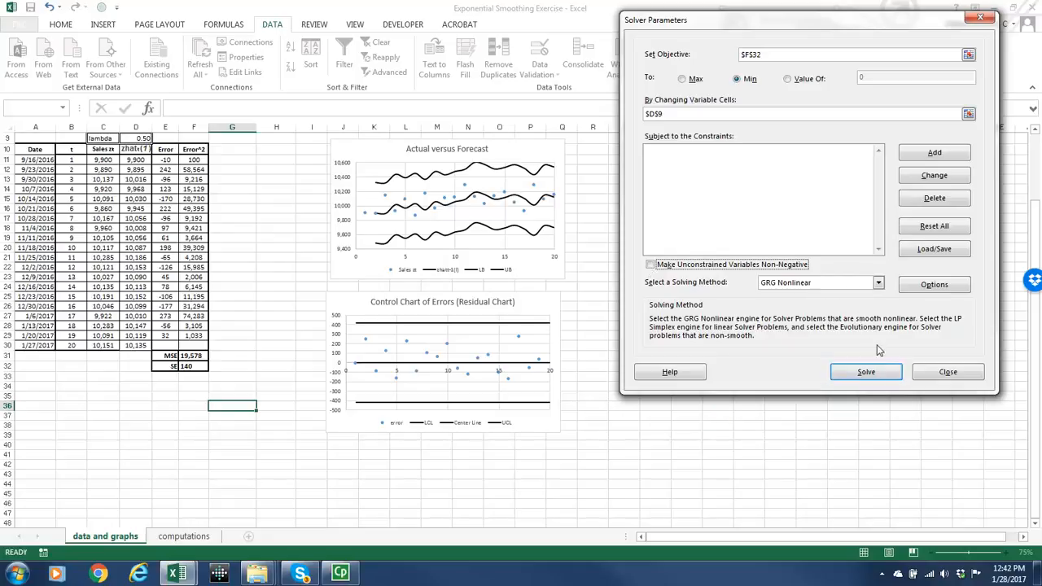
pyautogui.click(866, 372)
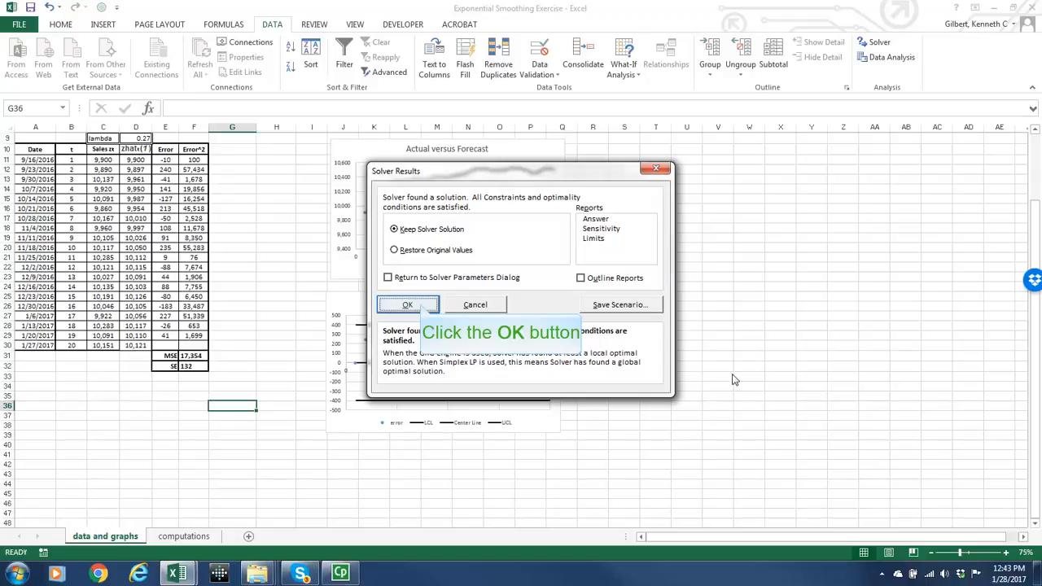
pyautogui.click(420, 303)
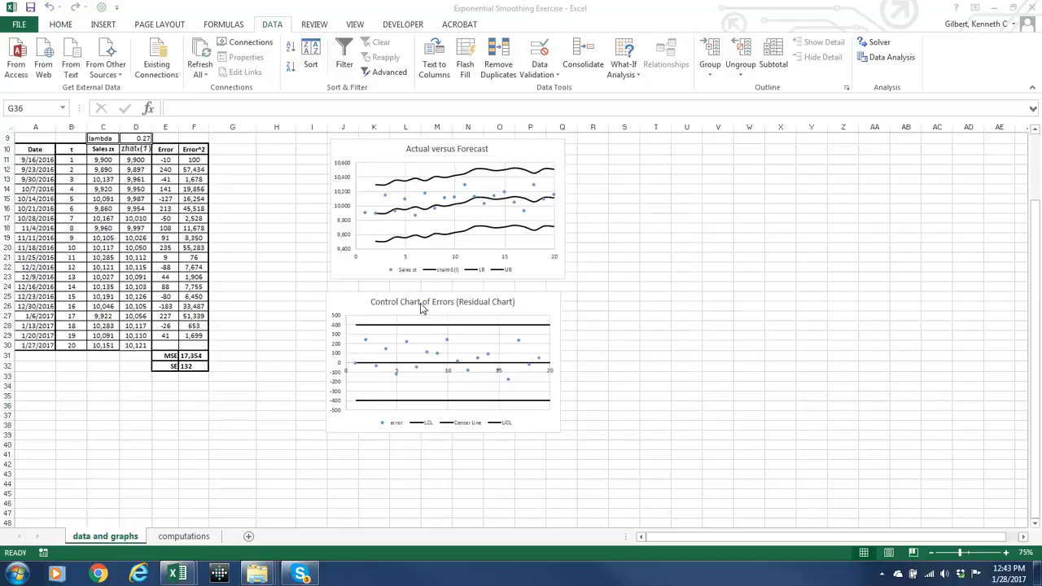